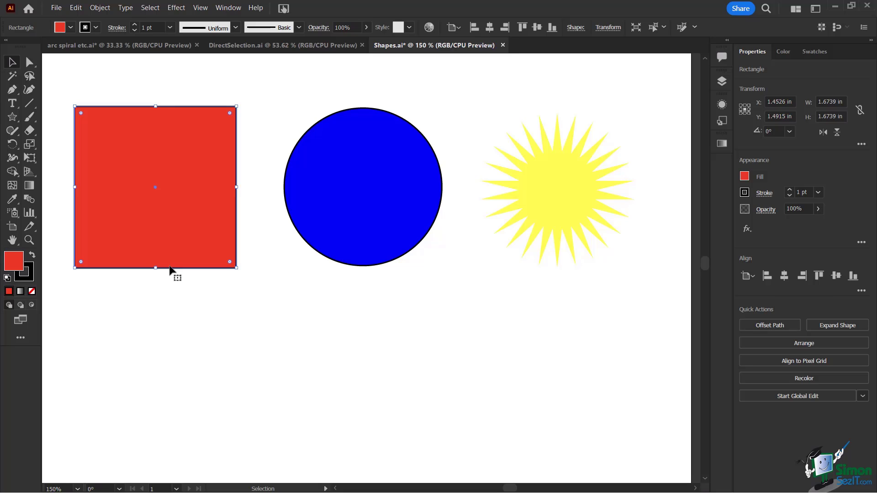
- Switch back and forth between the Direct Selection (A) and Selection (V) tools
{"action": "left_click", "coordinate": [29, 62]}
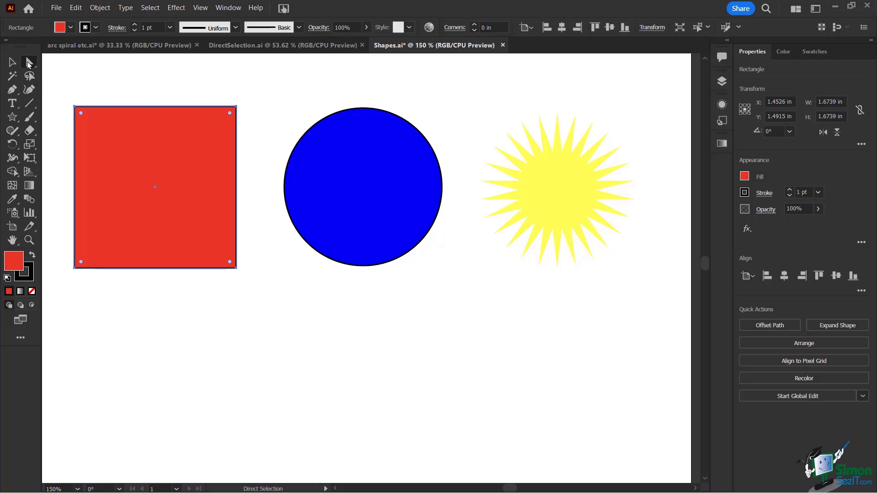
{"action": "key", "text": "v"}
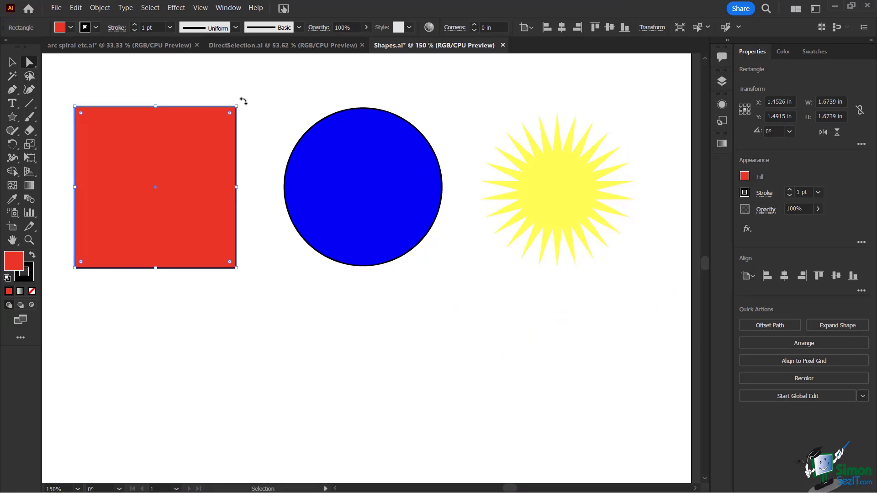
{"action": "key", "text": "a"}
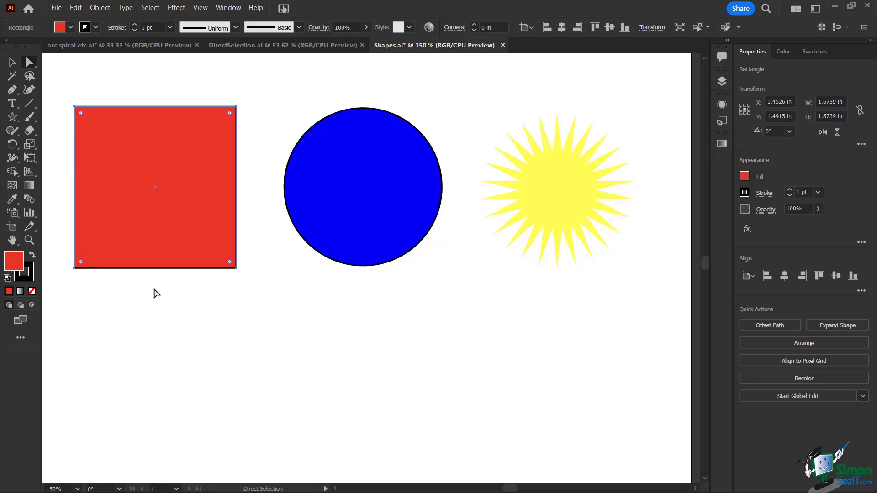
{"action": "left_click", "coordinate": [12, 62]}
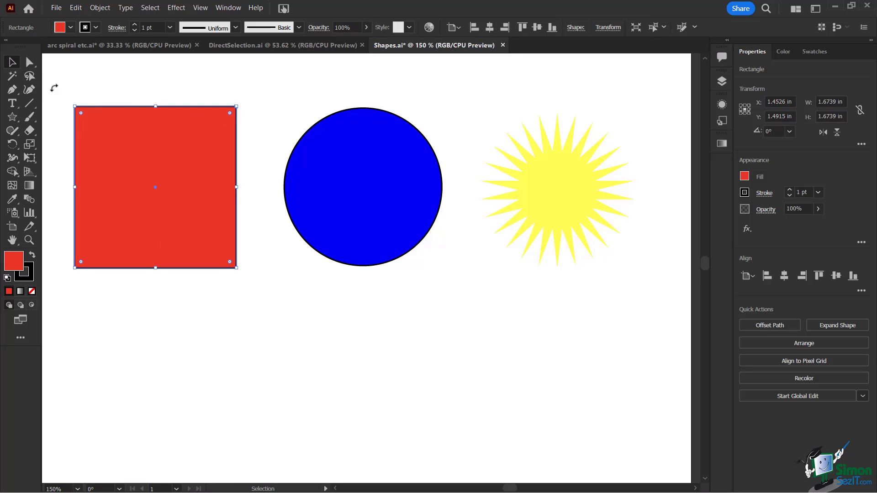
- Drag the red square's top-right anchor deep inward to notch it, then select the blue circle
{"action": "left_click", "coordinate": [29, 63]}
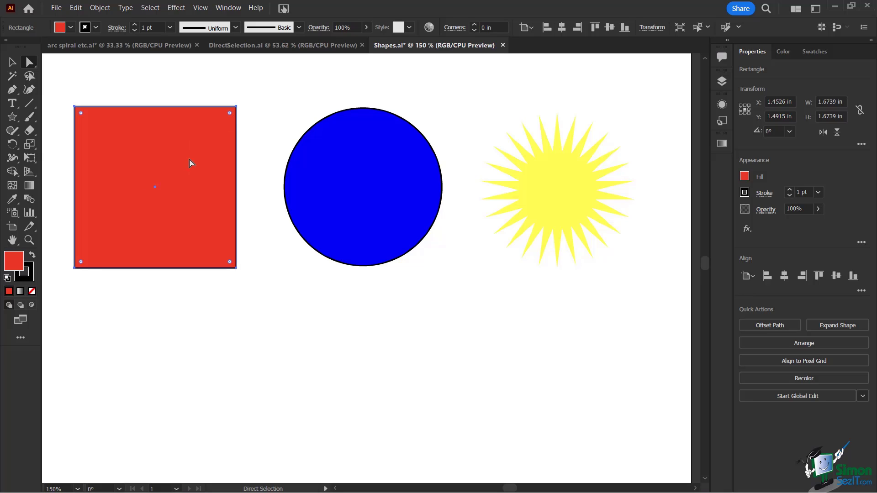
{"action": "left_click", "coordinate": [237, 107]}
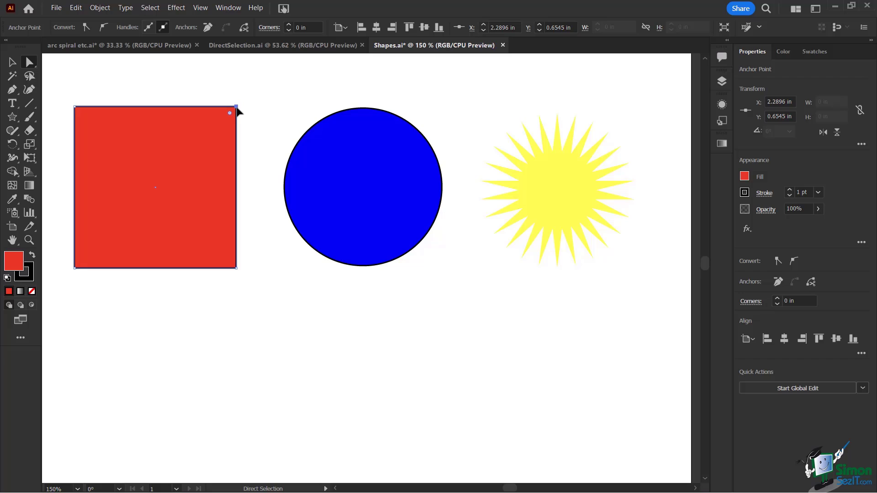
{"action": "left_click_drag", "start_coordinate": [237, 108], "coordinate": [119, 209]}
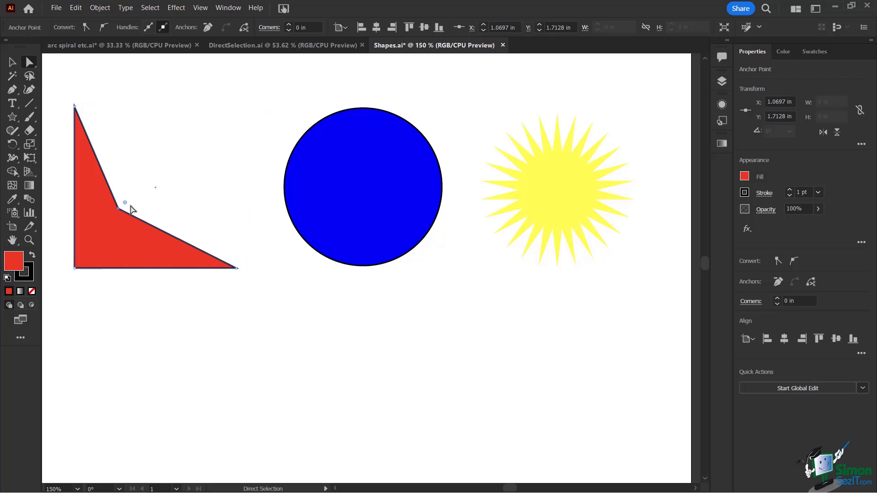
{"action": "left_click", "coordinate": [353, 132]}
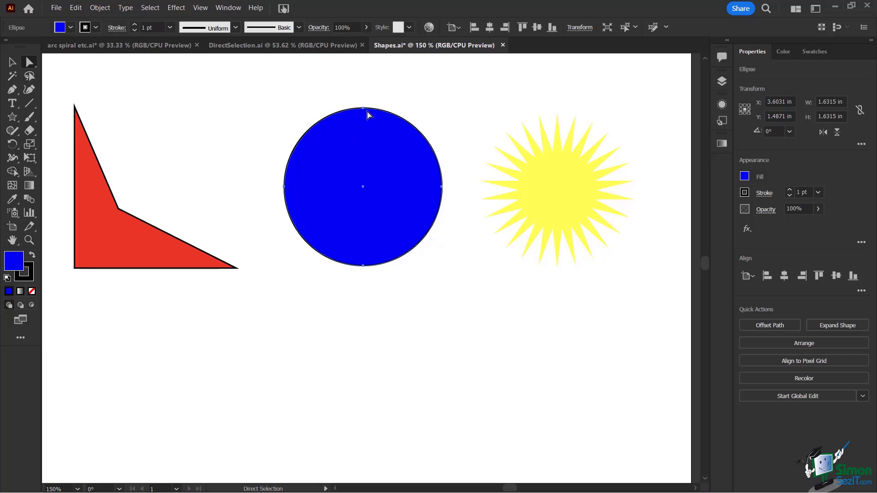
- Convert the blue circle's top and bottom anchors to corner points, making a lemon shape
{"action": "left_click", "coordinate": [363, 109]}
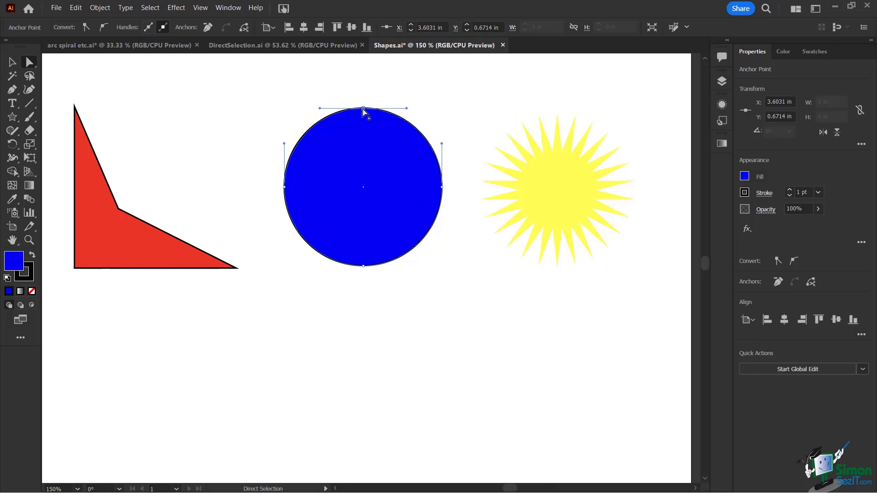
{"action": "left_click", "coordinate": [85, 28]}
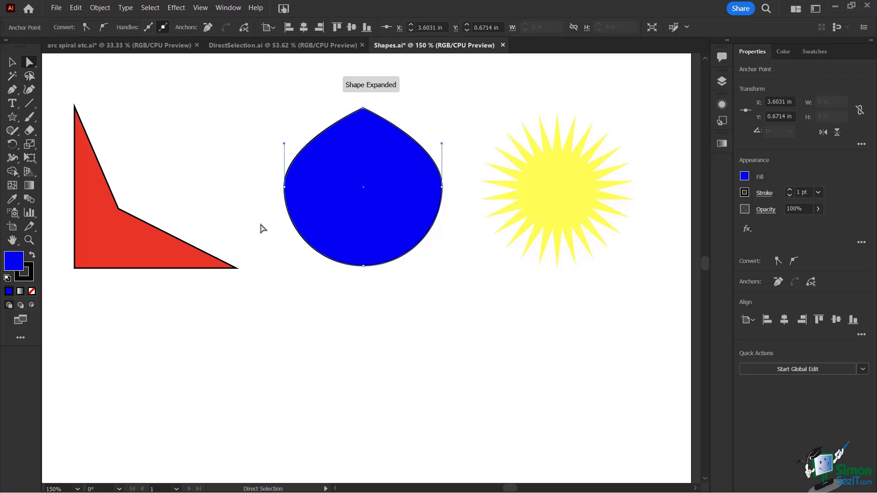
{"action": "left_click", "coordinate": [363, 265]}
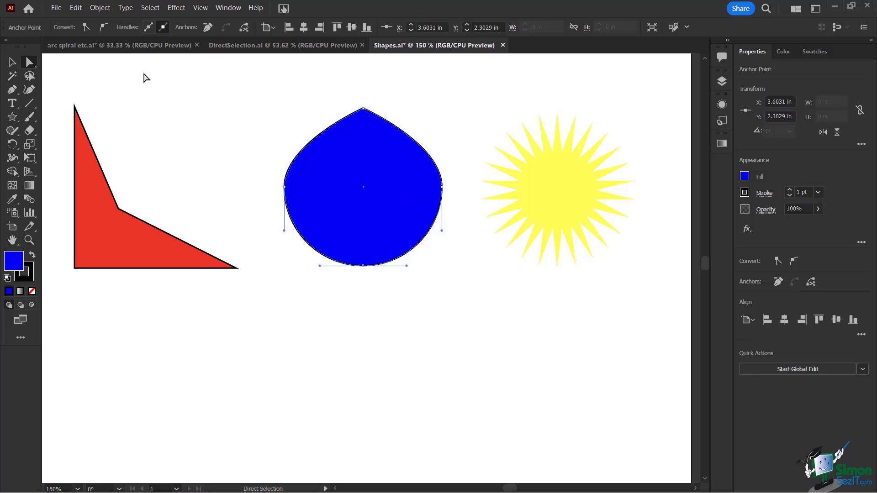
{"action": "left_click", "coordinate": [86, 27]}
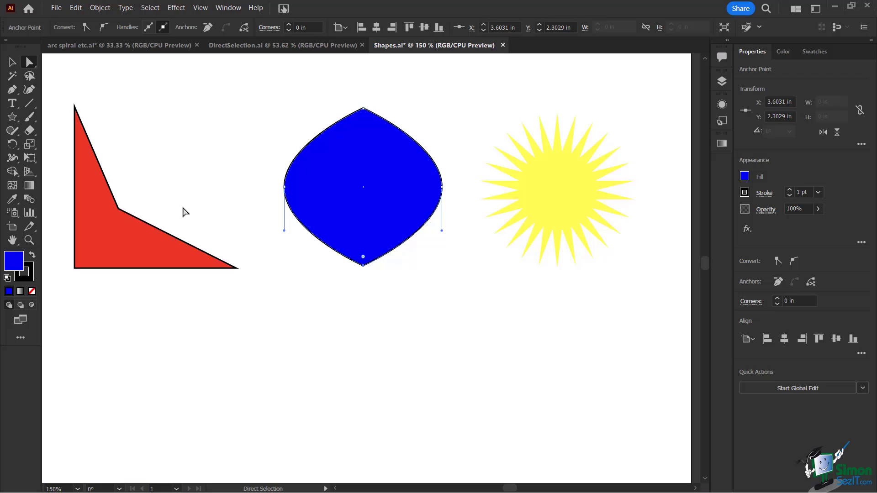
- Nudge the blue shape's left and right anchors inward with Shift+arrow keys into a tall almond
{"action": "left_click", "coordinate": [284, 187]}
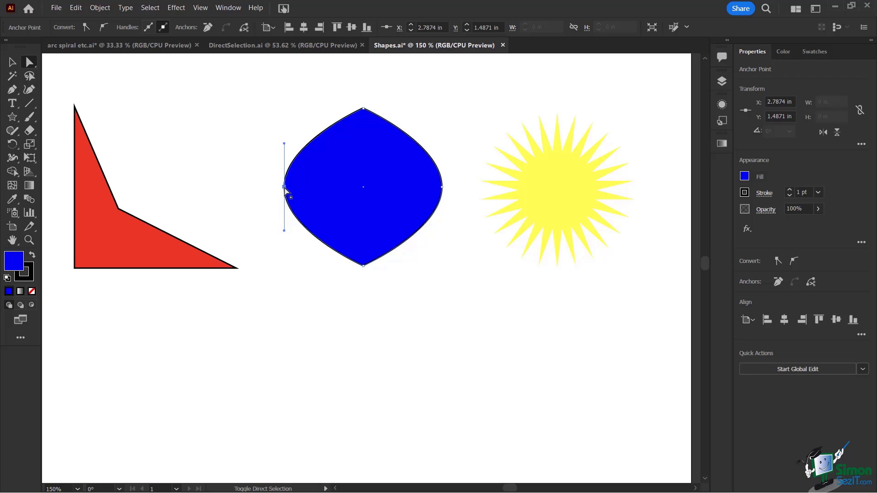
{"action": "key", "text": "shift+Right"}
{"action": "key", "text": "shift+Right"}
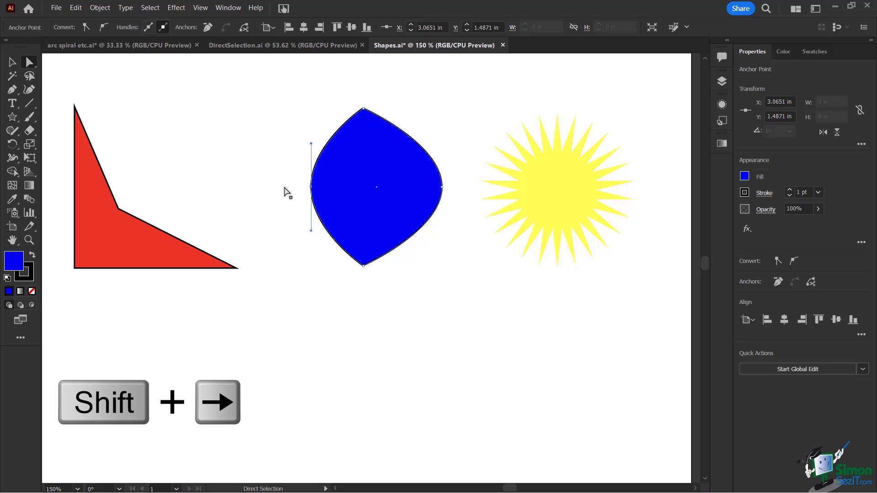
{"action": "left_click", "coordinate": [442, 187]}
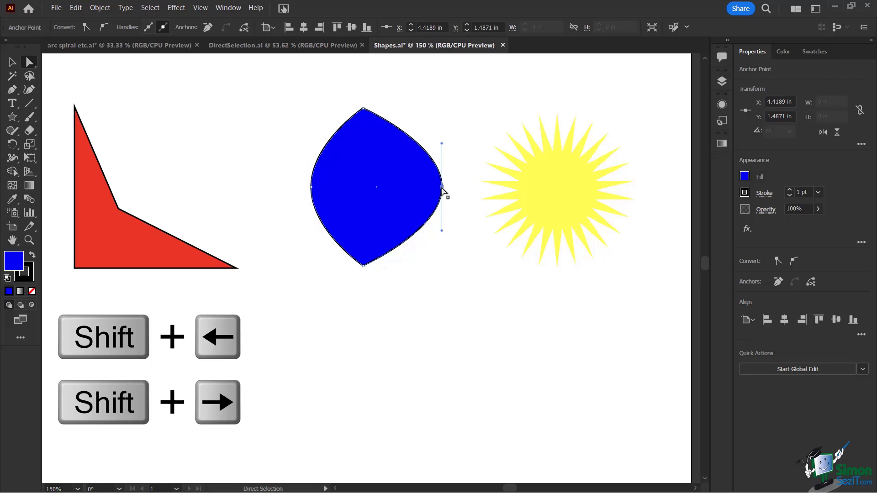
{"action": "key", "text": "shift+Left"}
{"action": "key", "text": "shift+Left"}
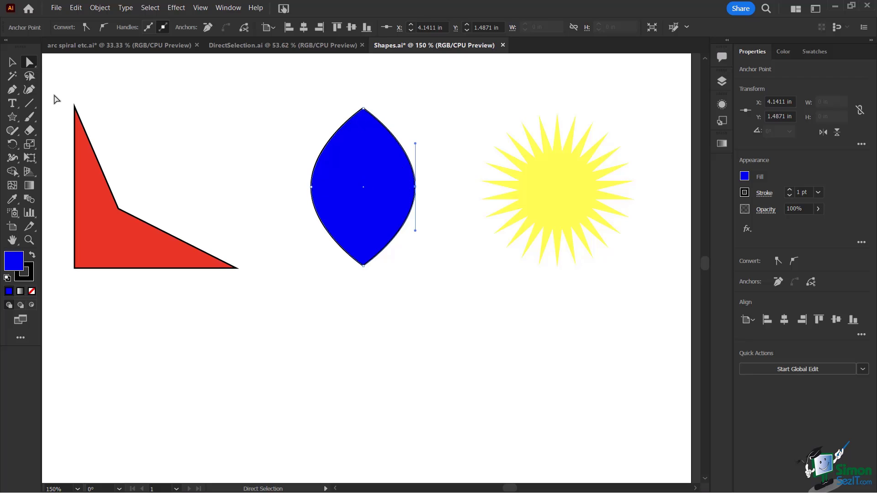
- Tear off the Pen tool group into a floating panel placed over the canvas
{"action": "left_click", "coordinate": [11, 91]}
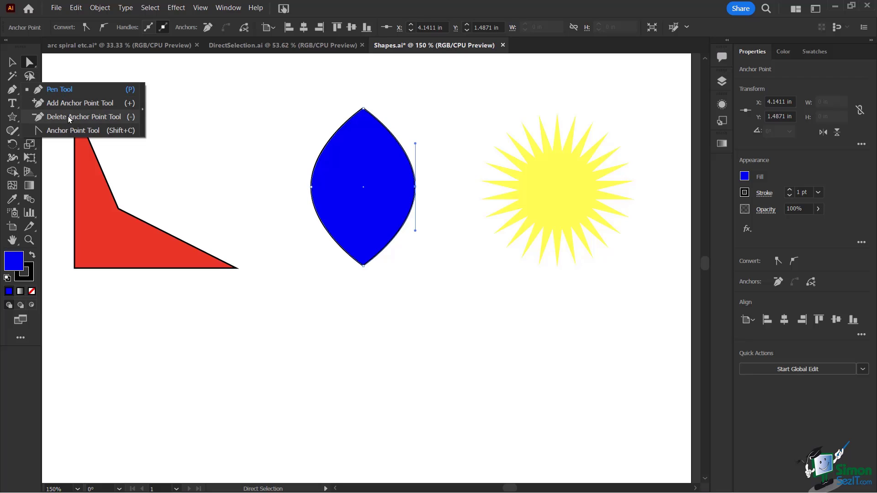
{"action": "left_click", "coordinate": [142, 111]}
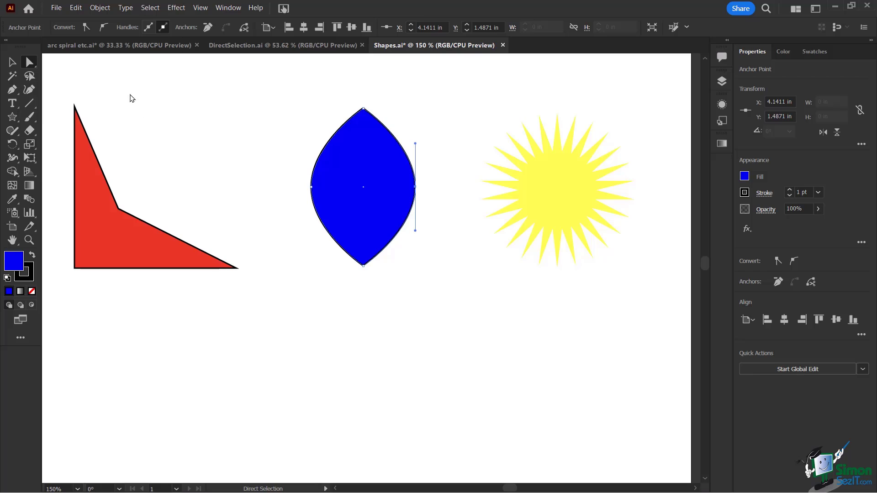
{"action": "left_click_drag", "start_coordinate": [73, 102], "coordinate": [244, 91]}
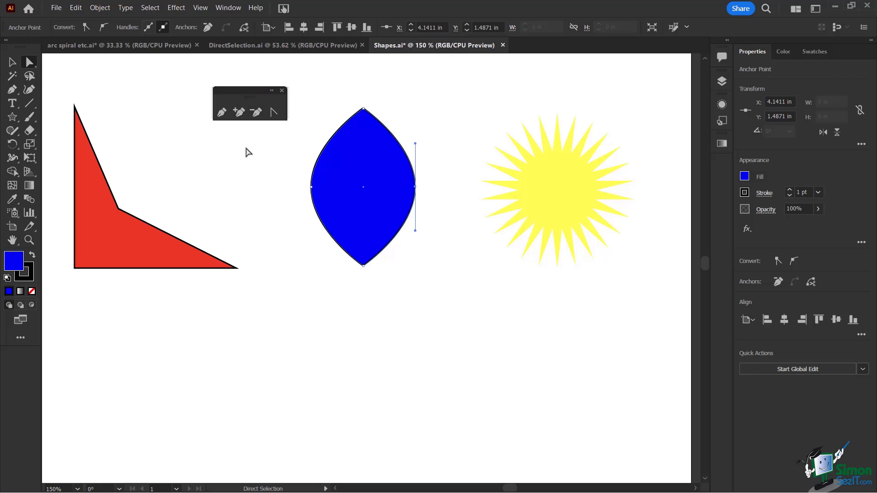
- Choose the Add Anchor Point tool, try toggling it with Delete Anchor Point, and zoom in on the leaf
{"action": "left_click", "coordinate": [235, 113]}
{"action": "key", "text": "minus"}
{"action": "key", "text": "plus"}
{"action": "key", "text": "minus"}
{"action": "key", "text": "plus"}
{"action": "key", "text": "minus"}
{"action": "key", "text": "plus"}
{"action": "key", "text": "minus"}
{"action": "key", "text": "plus"}
{"action": "key", "text": "minus"}
{"action": "key", "text": "plus"}
{"action": "key", "text": "minus"}
{"action": "key", "text": "plus"}
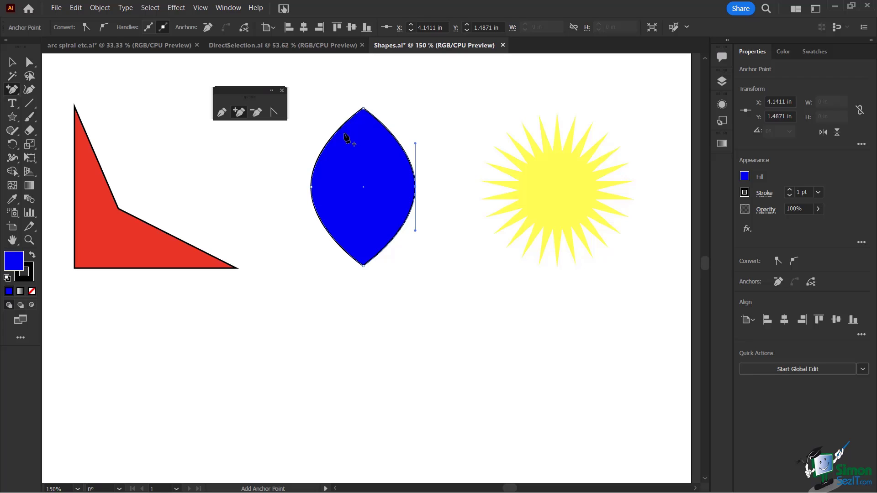
{"action": "key", "text": "ctrl+equal"}
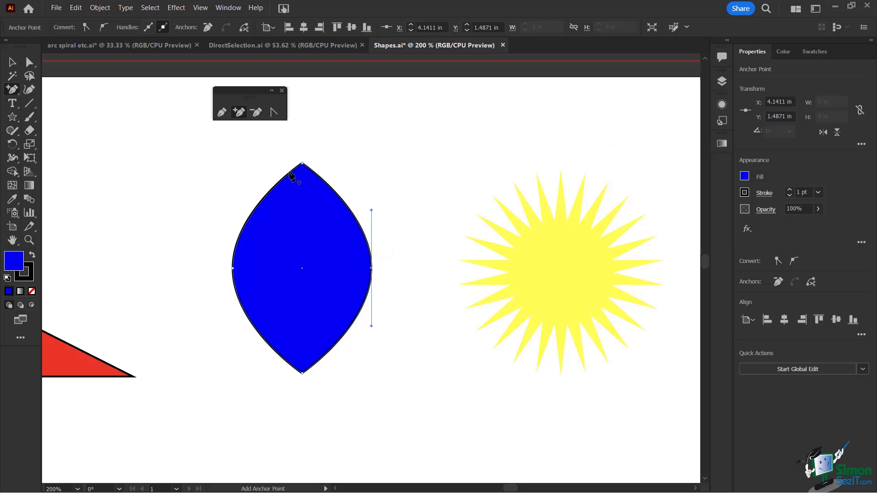
- Add four anchor points along the blue leaf's upper-left edge
{"action": "left_click", "coordinate": [271, 190]}
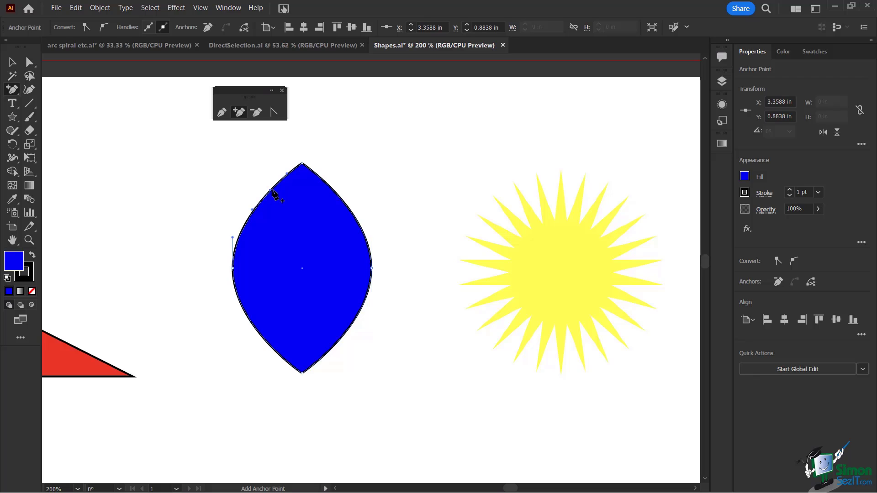
{"action": "left_click", "coordinate": [250, 215]}
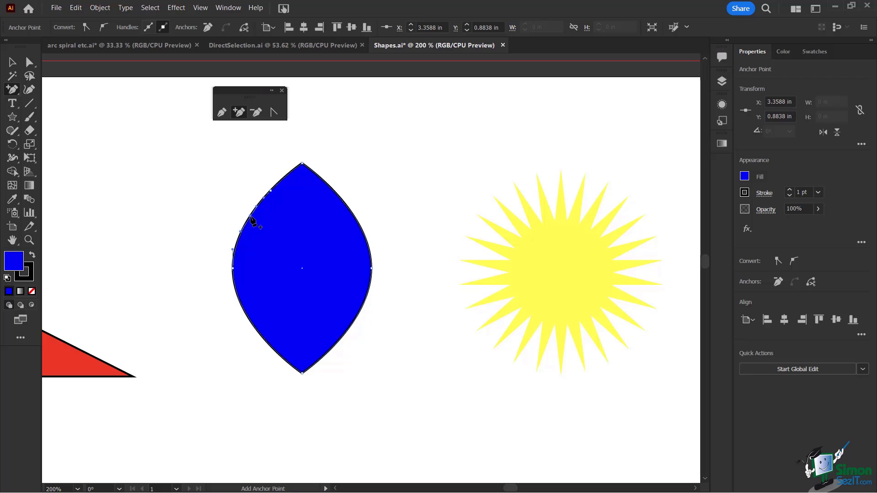
{"action": "left_click", "coordinate": [237, 241]}
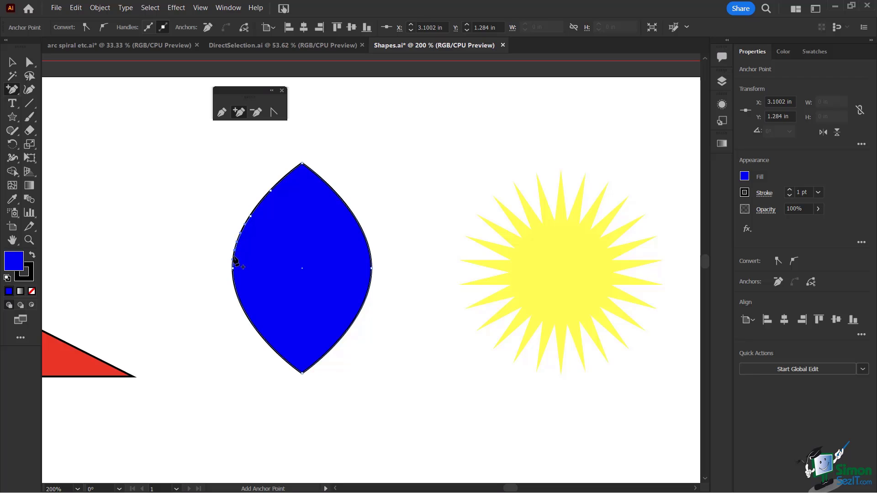
{"action": "left_click", "coordinate": [235, 249]}
{"action": "left_click", "coordinate": [30, 62]}
{"action": "left_click", "coordinate": [269, 193]}
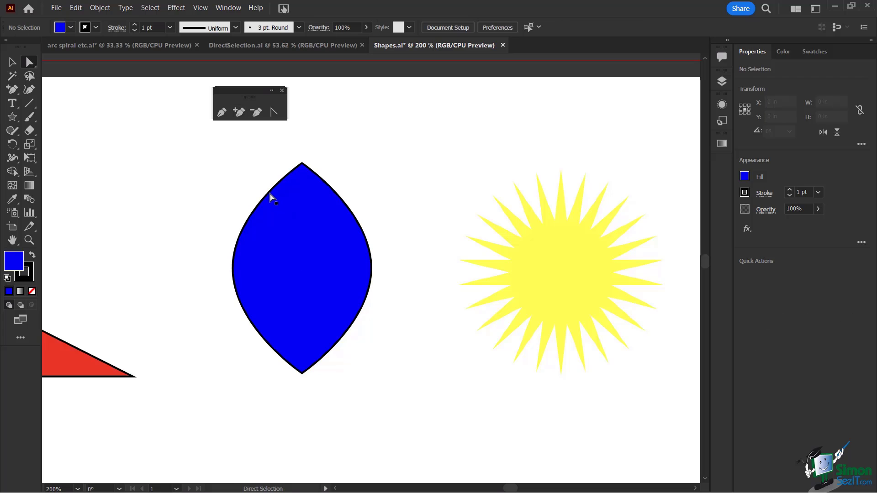
- Drag two upper-left anchors of the leaf out of line to dent its edge
{"action": "left_click", "coordinate": [270, 194]}
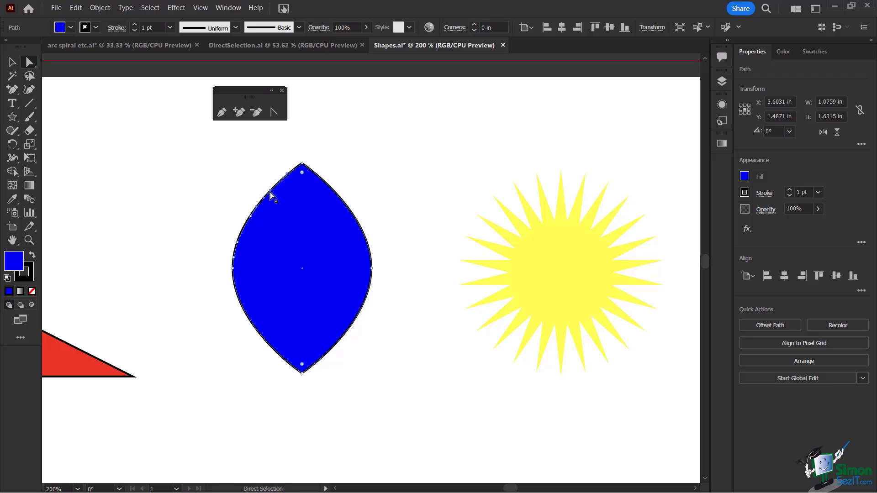
{"action": "left_click", "coordinate": [270, 192]}
{"action": "left_click", "coordinate": [245, 229]}
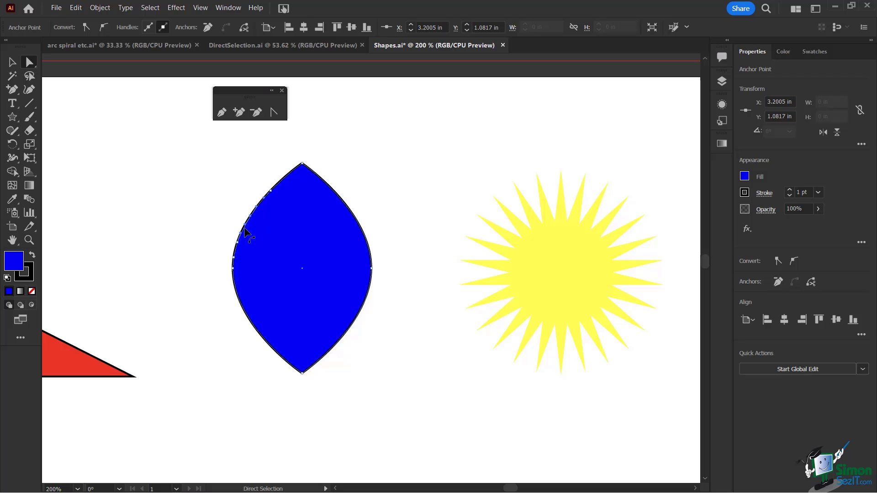
{"action": "left_click", "coordinate": [237, 242]}
{"action": "left_click_drag", "start_coordinate": [233, 258], "coordinate": [237, 252]}
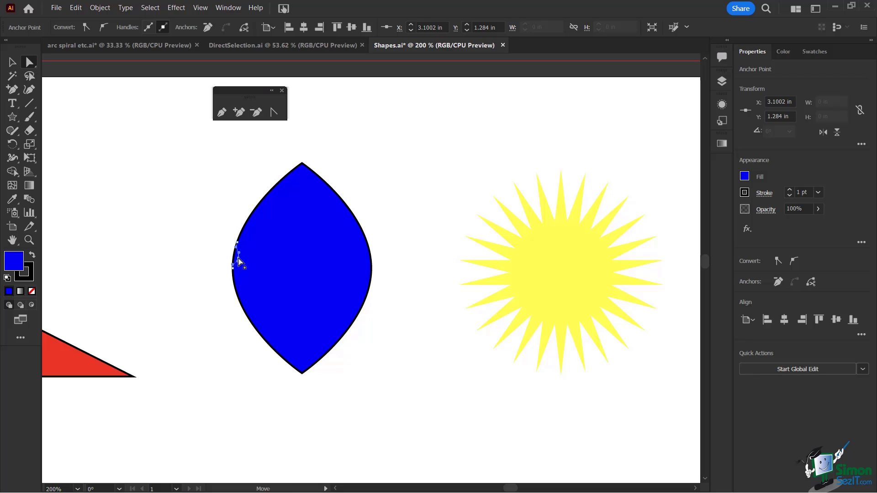
{"action": "left_click_drag", "start_coordinate": [251, 217], "coordinate": [290, 177]}
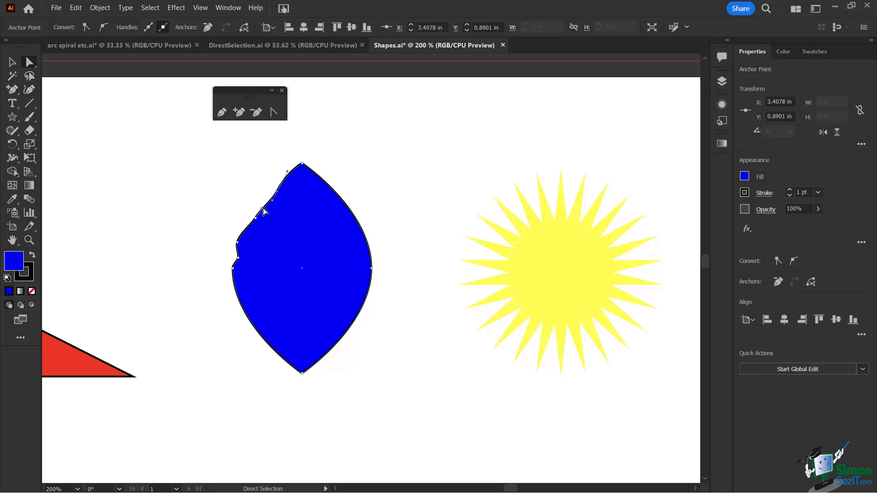
- Nudge the lower-left notch anchor right and bend the upper-left edge further, then deselect
{"action": "left_click", "coordinate": [260, 208]}
{"action": "left_click", "coordinate": [272, 219]}
{"action": "left_click", "coordinate": [238, 244]}
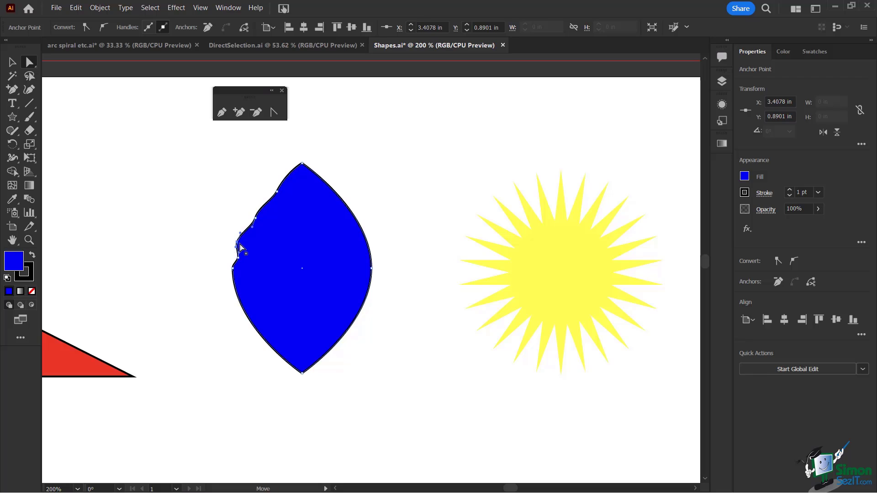
{"action": "left_click", "coordinate": [237, 245]}
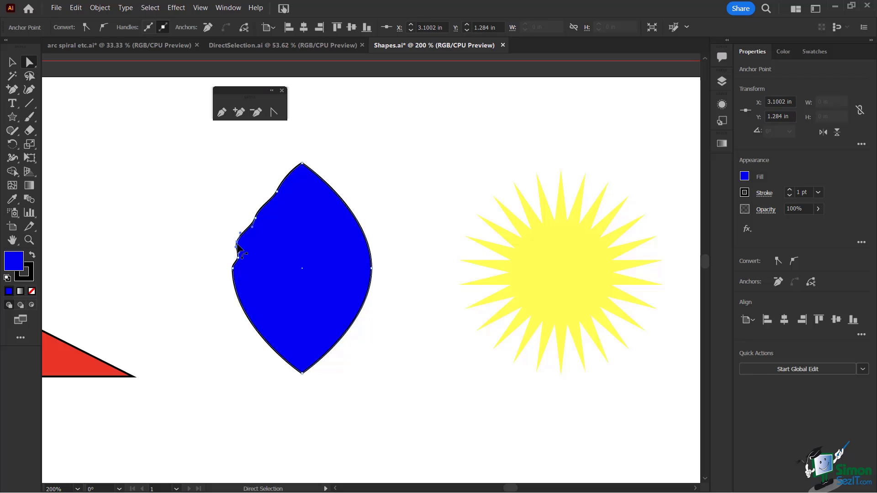
{"action": "key", "text": "Right"}
{"action": "key", "text": "Right"}
{"action": "left_click", "coordinate": [276, 191]}
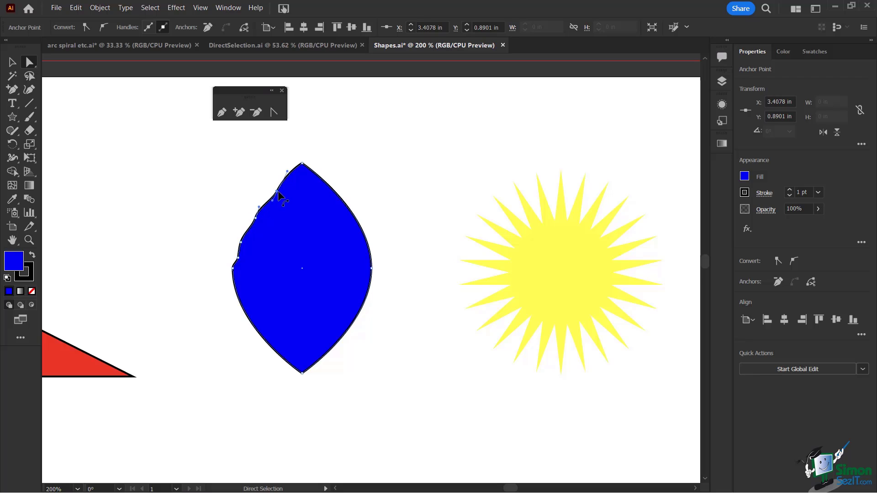
{"action": "mouse_move", "coordinate": [278, 194]}
{"action": "left_mouse_down"}
{"action": "mouse_move", "coordinate": [282, 184]}
{"action": "mouse_move", "coordinate": [277, 194]}
{"action": "left_mouse_up"}
{"action": "left_click", "coordinate": [378, 186]}
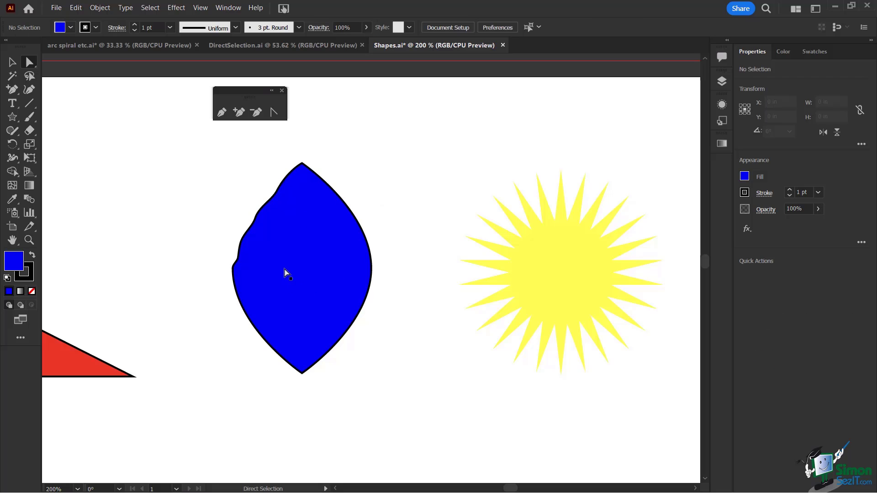
{"action": "scroll", "coordinate": [286, 273], "scroll_direction": "down", "scroll_amount": 1}
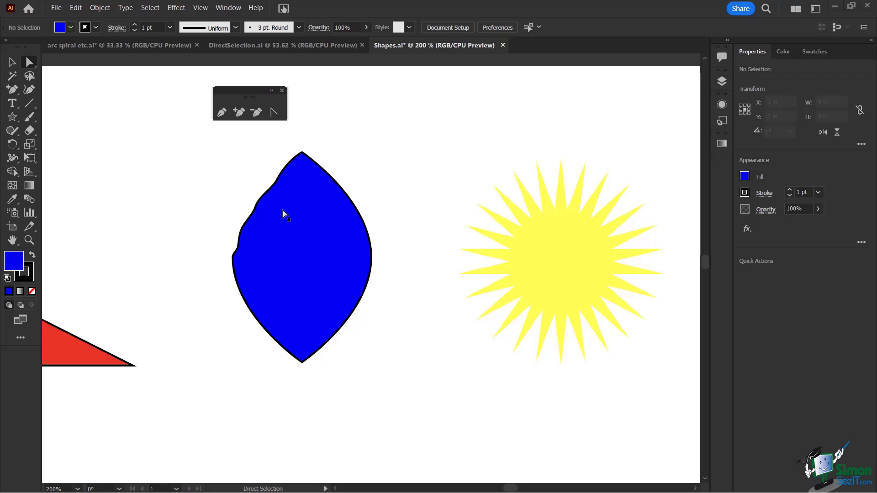
- Add four anchor points along the blue leaf's upper-right edge
{"action": "left_click", "coordinate": [319, 170]}
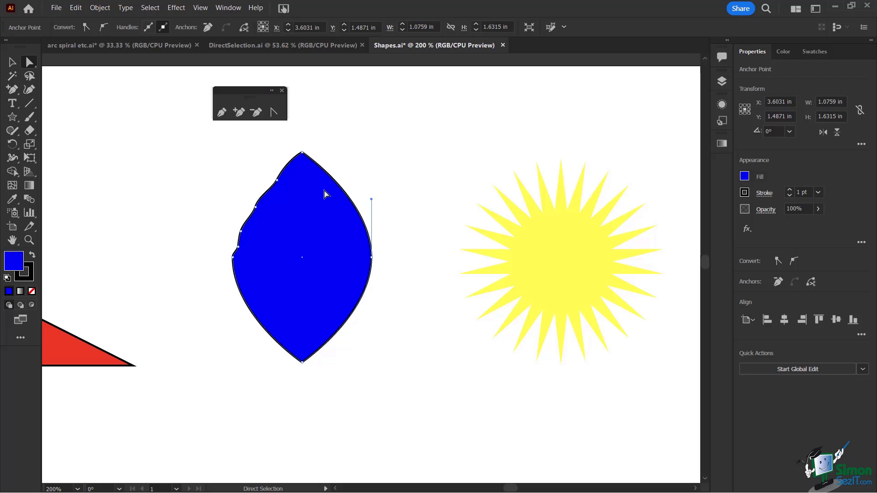
{"action": "left_click", "coordinate": [239, 115]}
{"action": "left_click", "coordinate": [324, 169]}
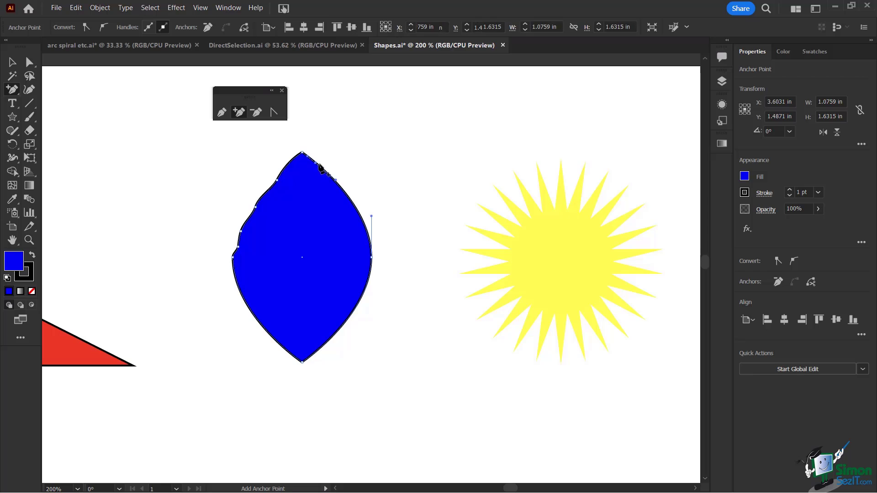
{"action": "left_click", "coordinate": [336, 181]}
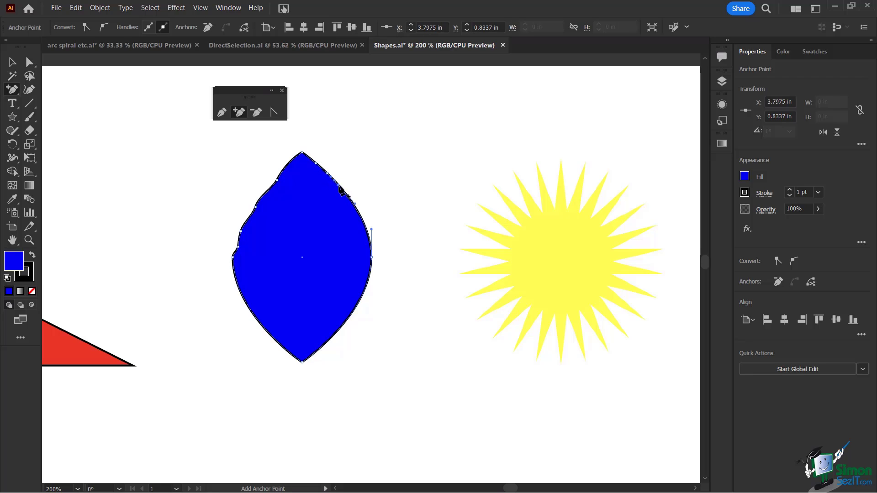
{"action": "left_click", "coordinate": [364, 223]}
{"action": "left_click", "coordinate": [370, 246]}
- Drag the new upper-right anchors out of line so that edge turns bumpy
{"action": "left_click", "coordinate": [29, 62]}
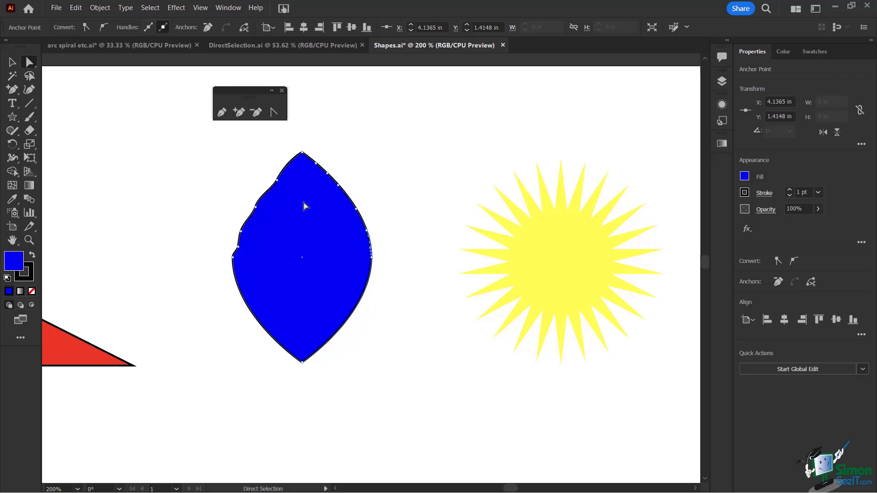
{"action": "left_click", "coordinate": [327, 174]}
{"action": "mouse_move", "coordinate": [327, 174]}
{"action": "left_mouse_down"}
{"action": "mouse_move", "coordinate": [322, 180]}
{"action": "mouse_move", "coordinate": [313, 168]}
{"action": "mouse_move", "coordinate": [325, 179]}
{"action": "left_mouse_up"}
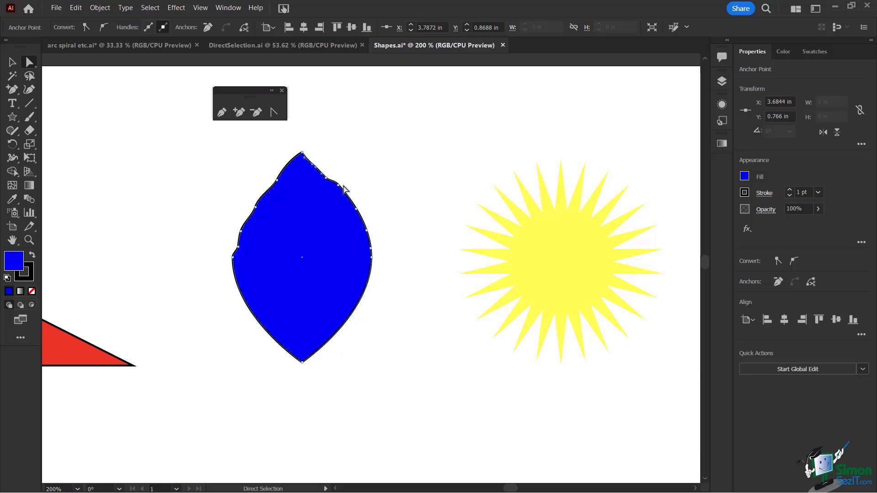
{"action": "left_click_drag", "start_coordinate": [356, 211], "coordinate": [368, 233]}
{"action": "left_click", "coordinate": [370, 236]}
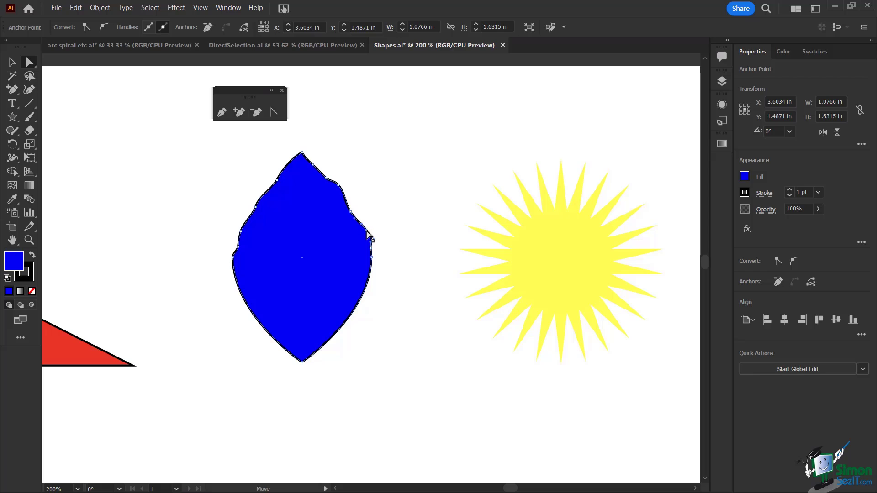
{"action": "left_click", "coordinate": [361, 226]}
{"action": "left_click_drag", "start_coordinate": [362, 230], "coordinate": [370, 238]}
{"action": "left_click", "coordinate": [328, 250]}
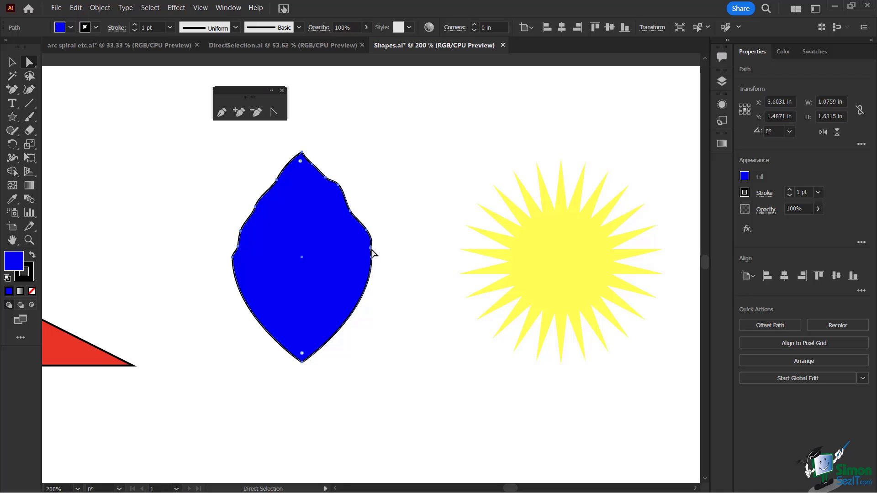
- Delete the five added anchors on the leaf's upper-right edge, then switch to DirectSelection.ai
{"action": "left_click", "coordinate": [255, 113]}
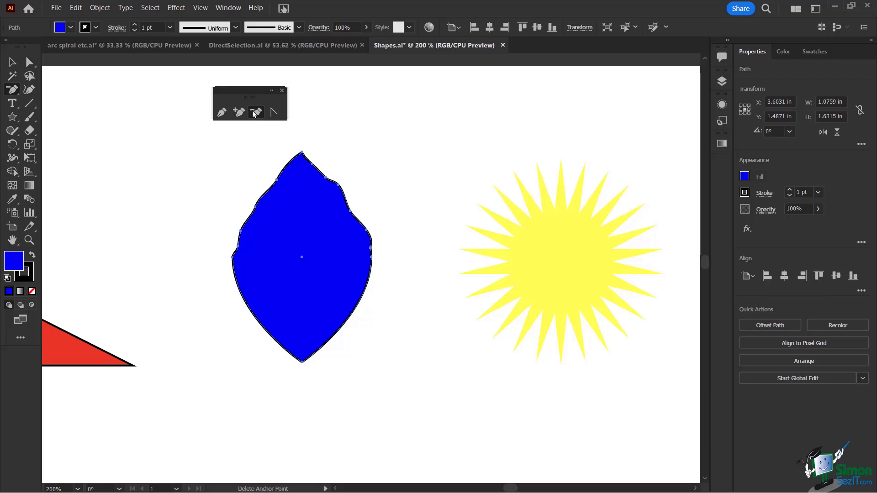
{"action": "left_click", "coordinate": [370, 250]}
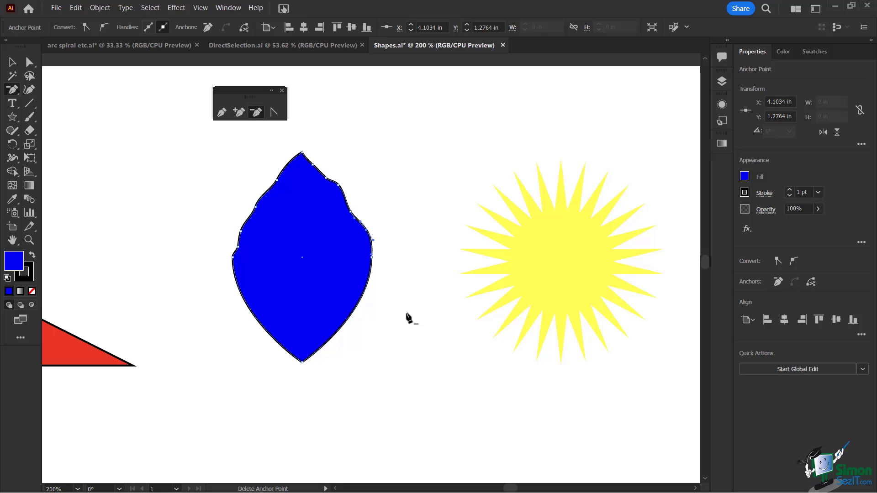
{"action": "left_click", "coordinate": [351, 213]}
{"action": "left_click", "coordinate": [337, 186]}
{"action": "left_click", "coordinate": [327, 178]}
{"action": "left_click", "coordinate": [313, 166]}
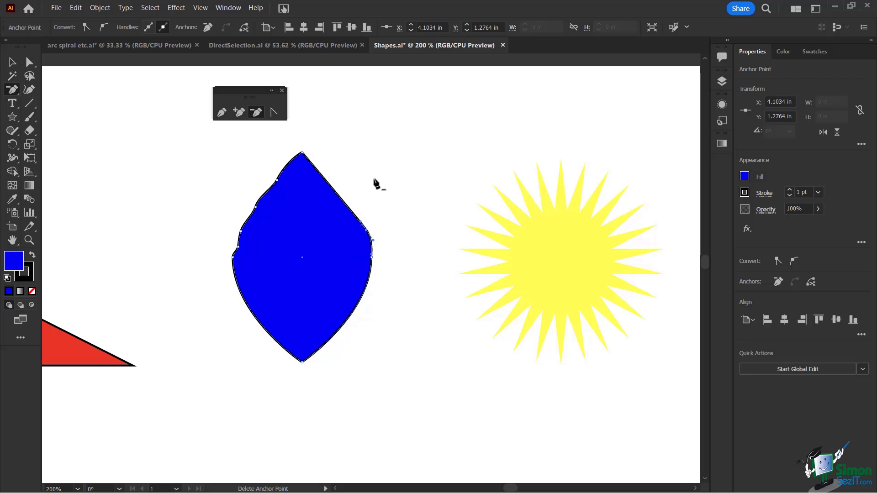
{"action": "left_click", "coordinate": [263, 44]}
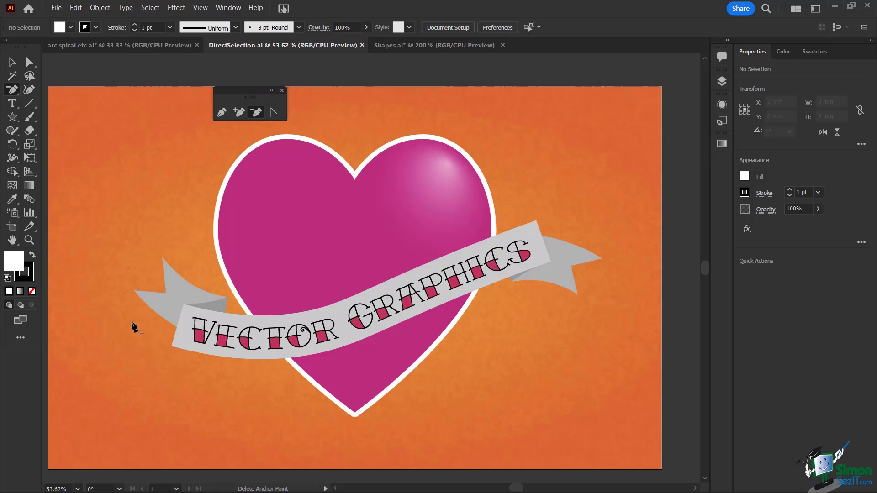
- Select the banner's left tail and move its lower-left corner and inner notch anchors
{"action": "left_click", "coordinate": [27, 62]}
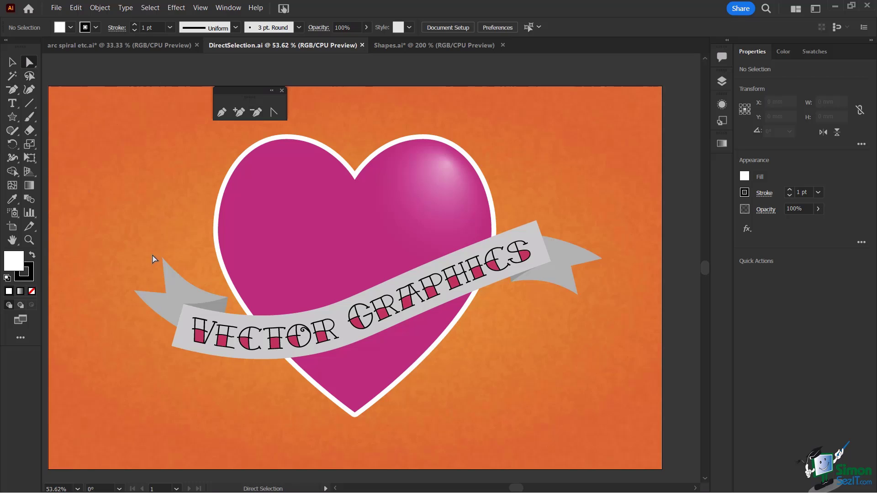
{"action": "left_click", "coordinate": [167, 271]}
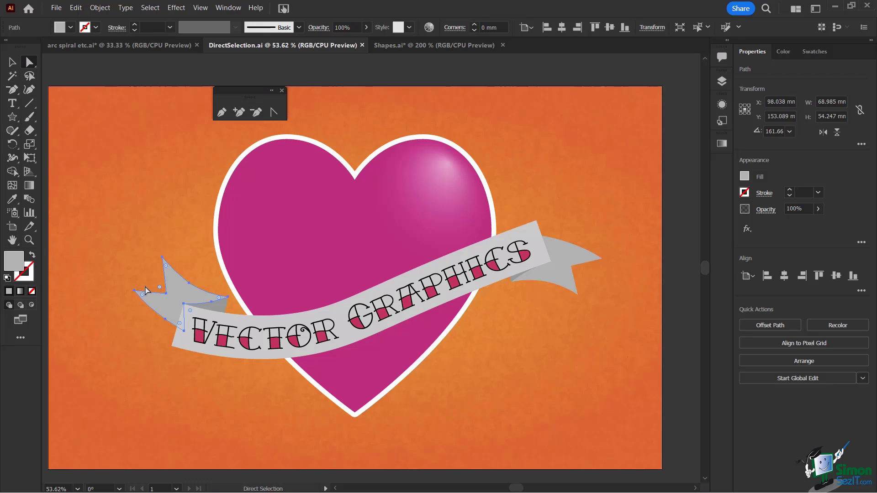
{"action": "left_click", "coordinate": [166, 320]}
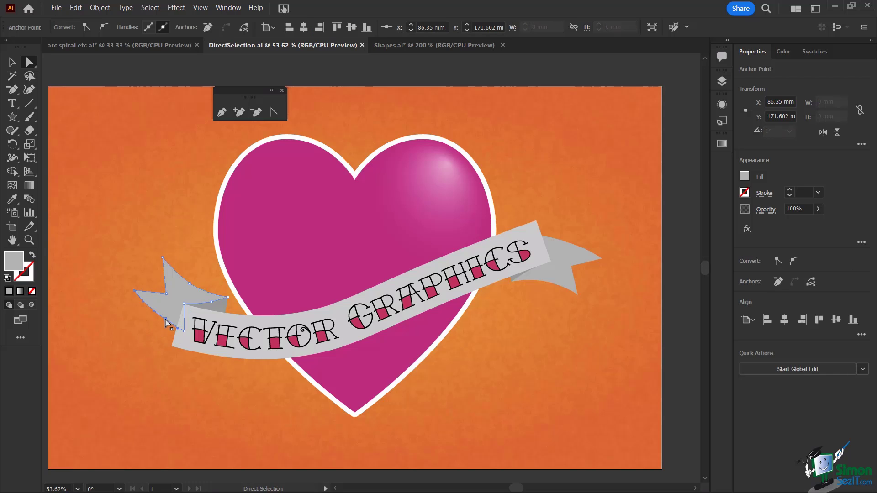
{"action": "left_click_drag", "start_coordinate": [167, 321], "coordinate": [172, 317]}
{"action": "left_click", "coordinate": [189, 284]}
{"action": "left_click_drag", "start_coordinate": [190, 287], "coordinate": [184, 292]}
- Pull the tail's lower-left point and fold curve downward to extend and reshape it
{"action": "left_click_drag", "start_coordinate": [229, 322], "coordinate": [230, 323]}
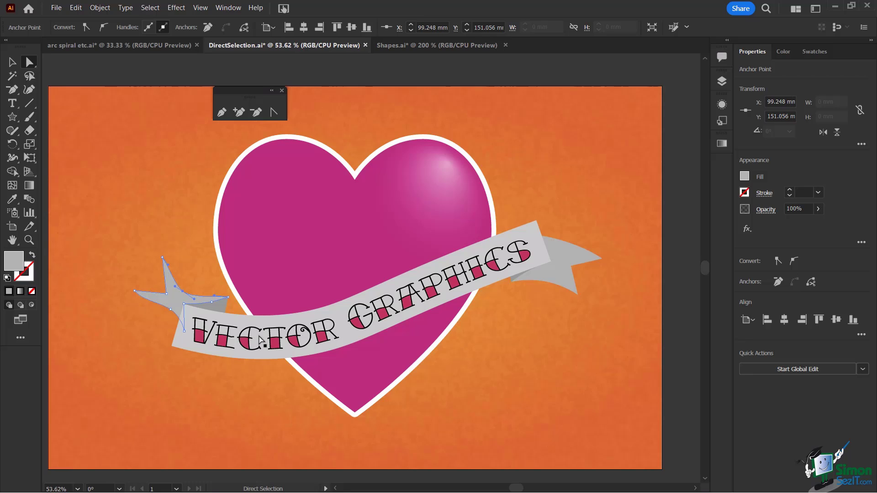
{"action": "left_click_drag", "start_coordinate": [184, 332], "coordinate": [182, 346]}
{"action": "left_click", "coordinate": [180, 323]}
{"action": "left_click", "coordinate": [167, 315]}
{"action": "left_click_drag", "start_coordinate": [167, 315], "coordinate": [163, 330]}
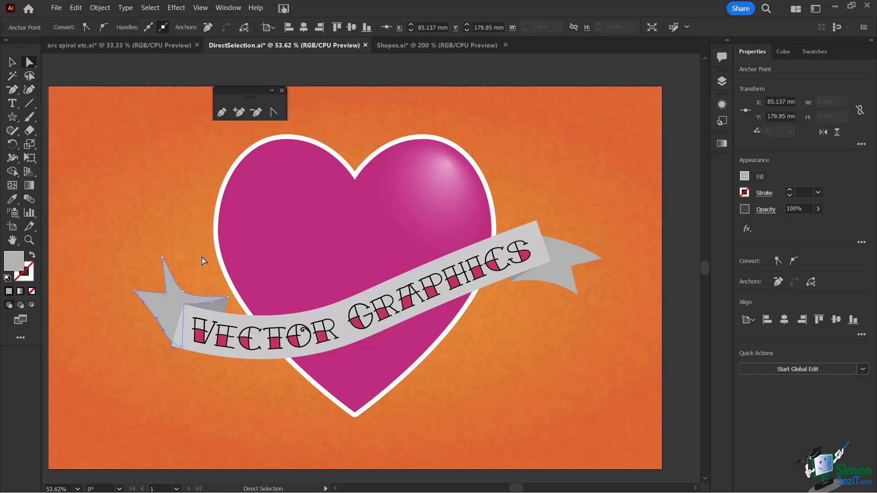
- Add an anchor point on the fold's top edge and nudge it slightly down
{"action": "left_click", "coordinate": [239, 113]}
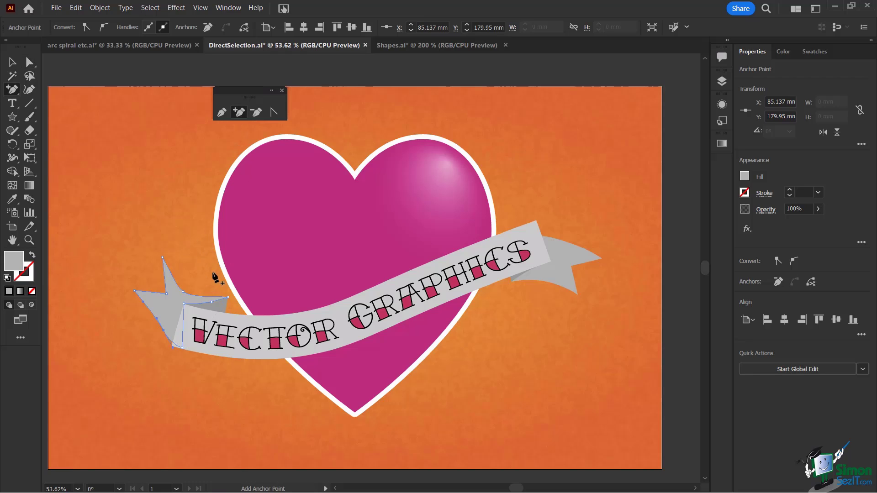
{"action": "left_click", "coordinate": [201, 296]}
{"action": "left_click", "coordinate": [29, 63]}
{"action": "left_click", "coordinate": [202, 300]}
{"action": "left_click_drag", "start_coordinate": [202, 301], "coordinate": [202, 302]}
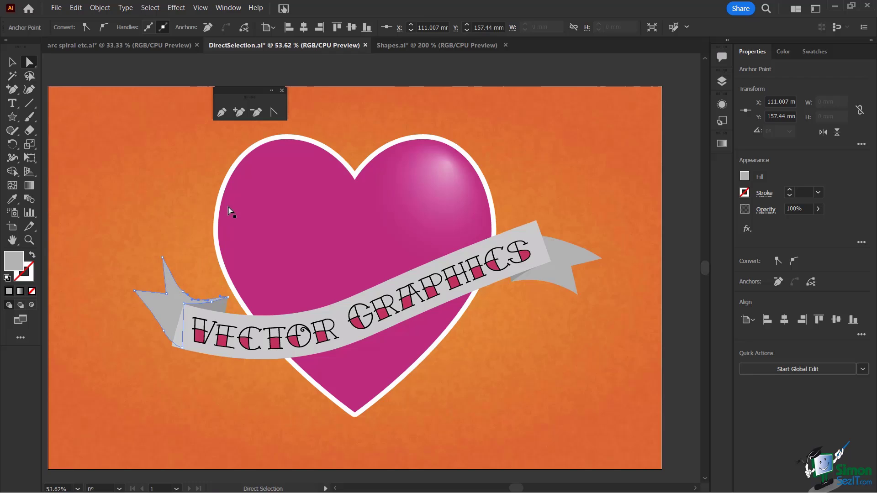
- Add a point on the tail's left edge, bend that curve outward and adjust its handles
{"action": "key", "text": "plus"}
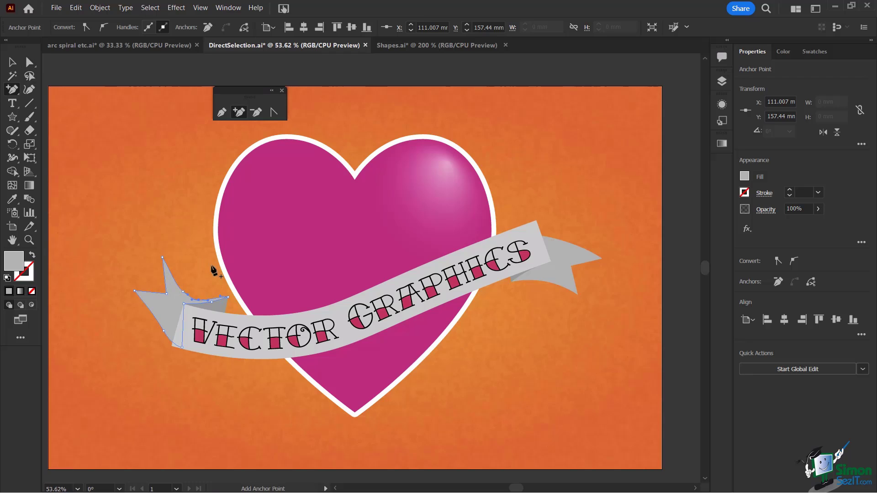
{"action": "left_click", "coordinate": [153, 315]}
{"action": "key", "text": "ctrl"}
{"action": "key", "text": "ctrl"}
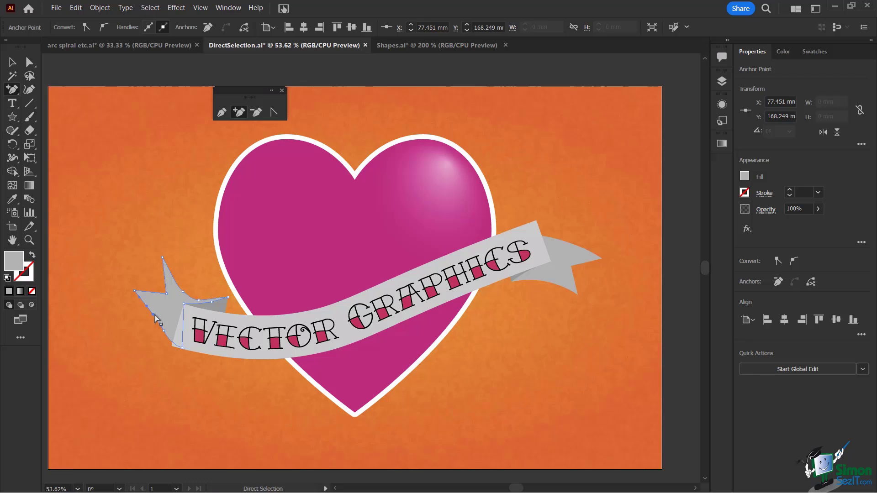
{"action": "left_click_drag", "start_coordinate": [153, 320], "coordinate": [149, 345]}
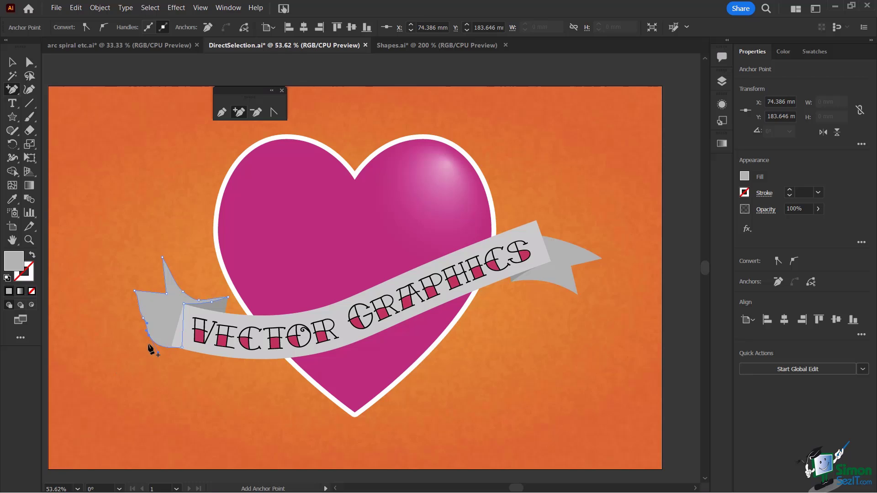
{"action": "left_click", "coordinate": [139, 319], "text": "ctrl"}
{"action": "left_click_drag", "start_coordinate": [140, 322], "coordinate": [141, 322]}
- Add a point on the tail's top edge and pull the left tip point downward
{"action": "left_click", "coordinate": [141, 324], "text": "ctrl"}
{"action": "left_click", "coordinate": [150, 293]}
{"action": "key", "text": "ctrl"}
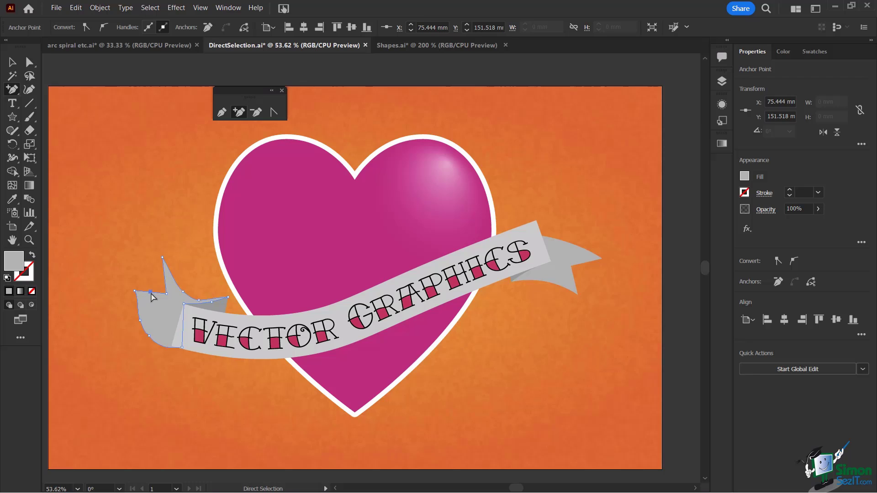
{"action": "left_click_drag", "start_coordinate": [150, 293], "coordinate": [151, 303]}
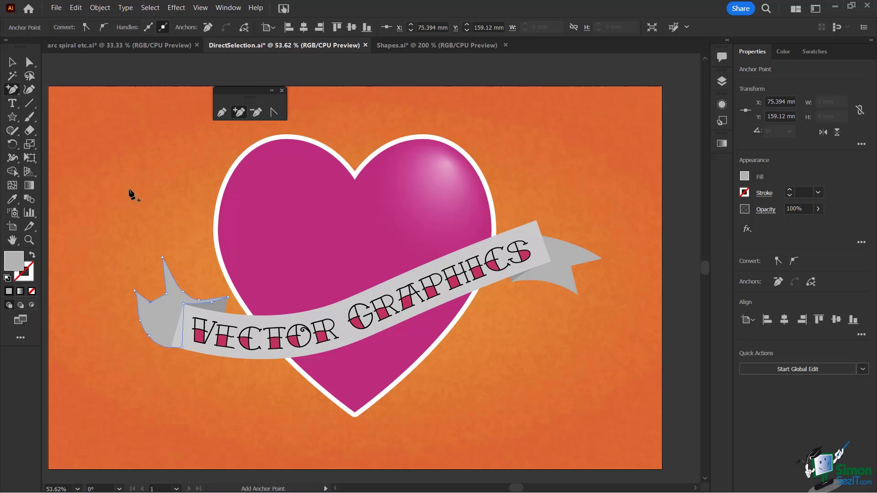
- Convert the corner anchors near the left tail's tip to smooth points, then deselect the tail
{"action": "left_click", "coordinate": [102, 28]}
{"action": "left_click", "coordinate": [167, 295], "text": "ctrl"}
{"action": "left_click", "coordinate": [103, 28]}
{"action": "left_click", "coordinate": [11, 62]}
{"action": "left_click", "coordinate": [128, 192]}
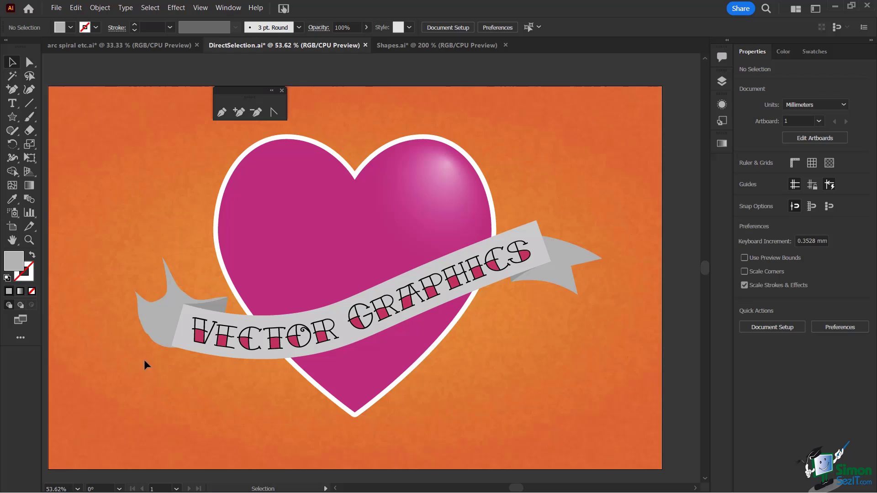